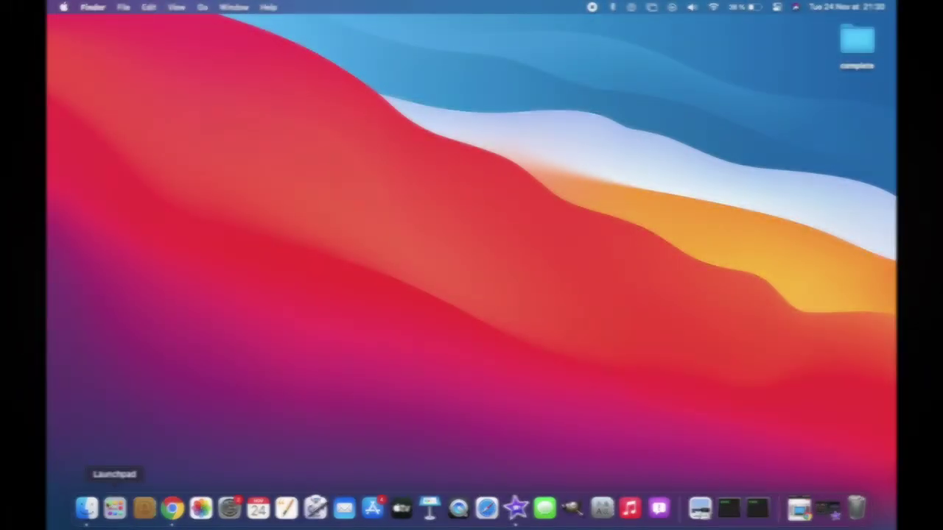
- Display the installed apps in Launchpad and return to the desktop
{"action": "left_click", "coordinate": [114, 508]}
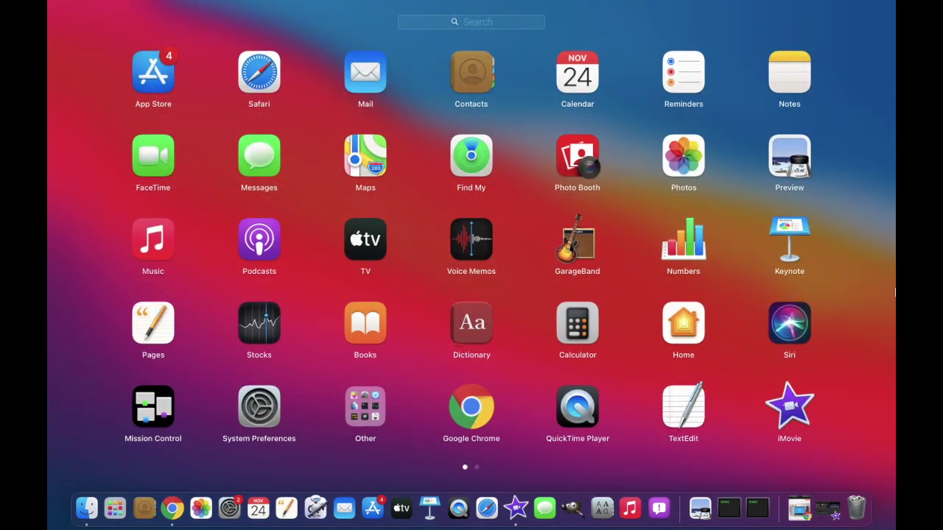
{"action": "left_click", "coordinate": [732, 306]}
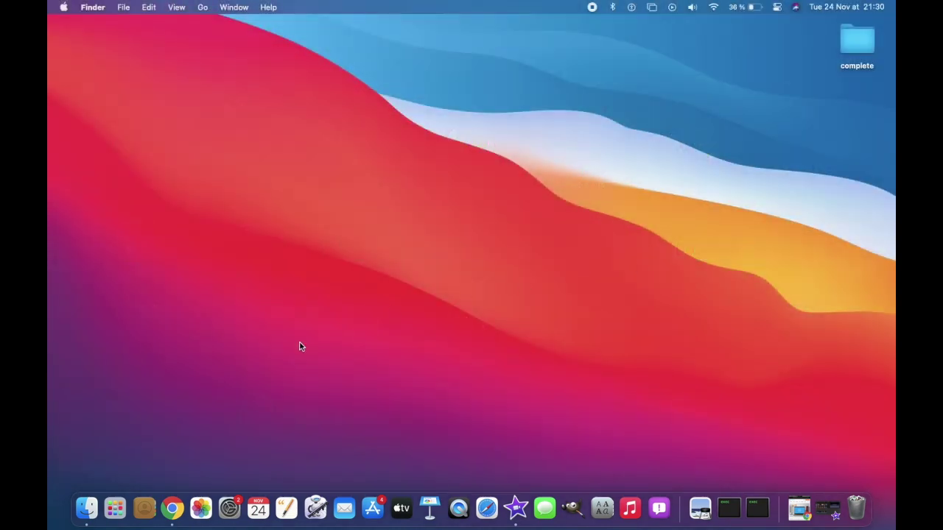
- Switch from Desktop 1 to Desktop 2 and Desktop 3 in Mission Control, and show the desktop previews
{"action": "key", "text": "ctrl+Up"}
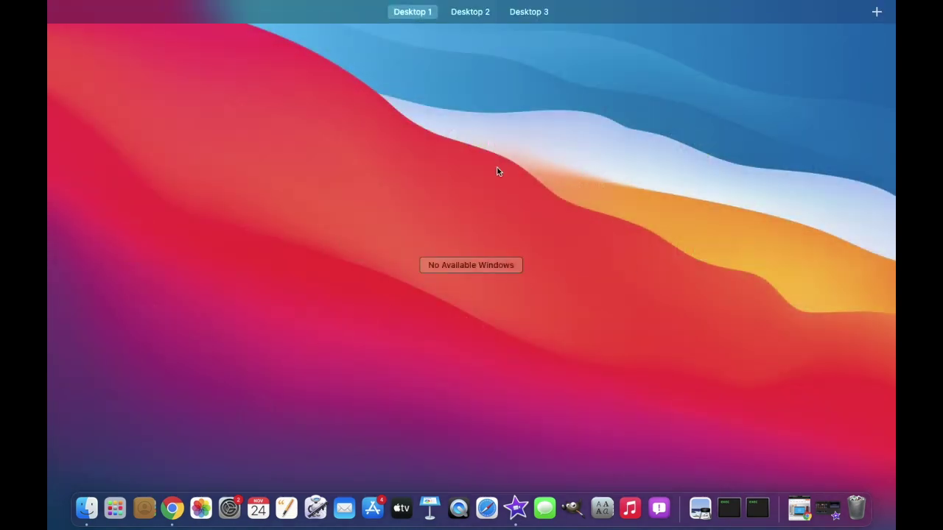
{"action": "left_click", "coordinate": [491, 45]}
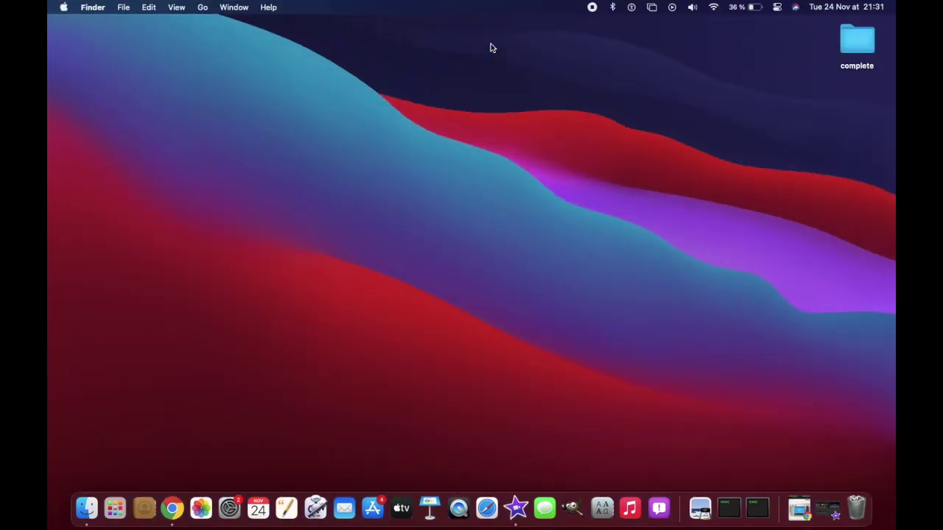
{"action": "key", "text": "ctrl+Up"}
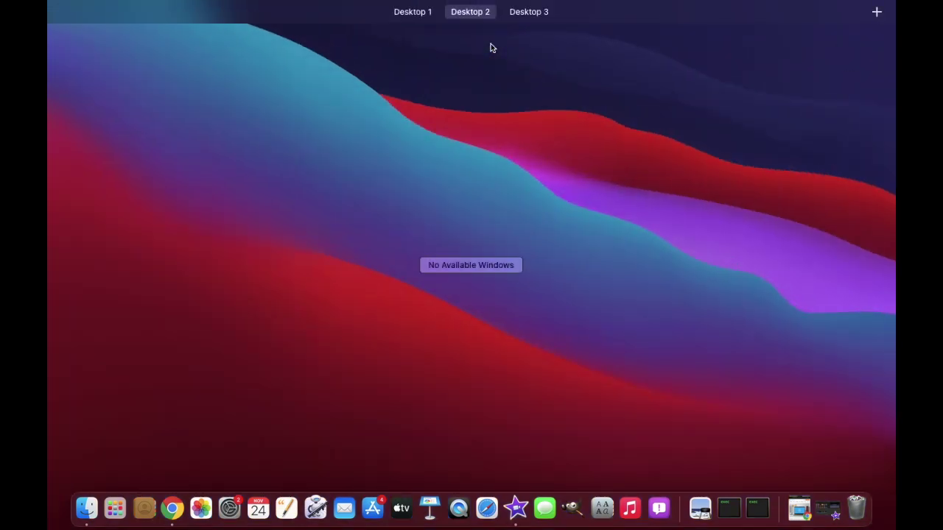
{"action": "mouse_move", "coordinate": [529, 11]}
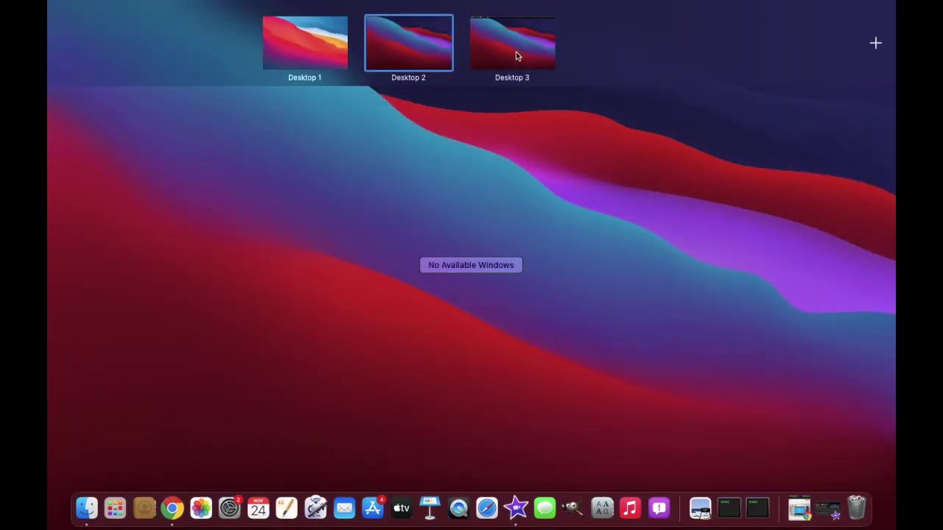
{"action": "left_click", "coordinate": [516, 52]}
{"action": "key", "text": "ctrl+Up"}
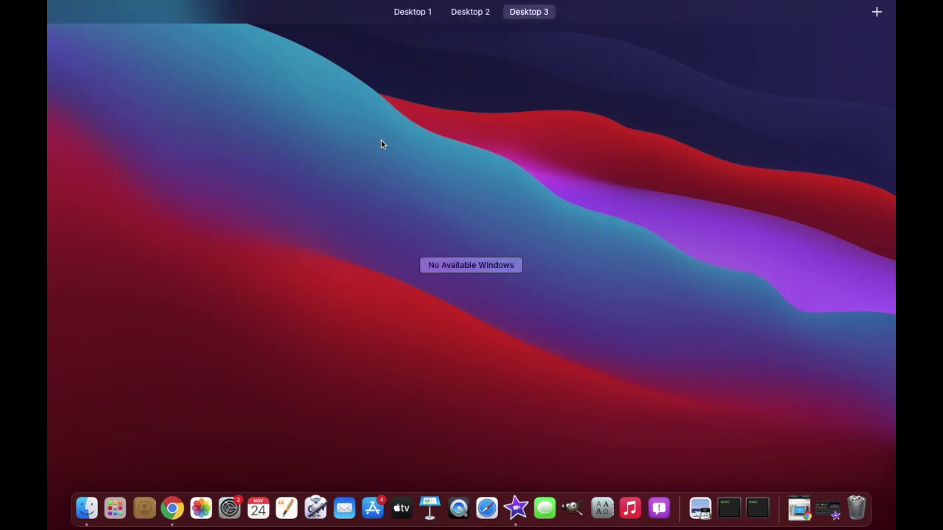
{"action": "mouse_move", "coordinate": [406, 15]}
{"action": "mouse_move", "coordinate": [409, 42]}
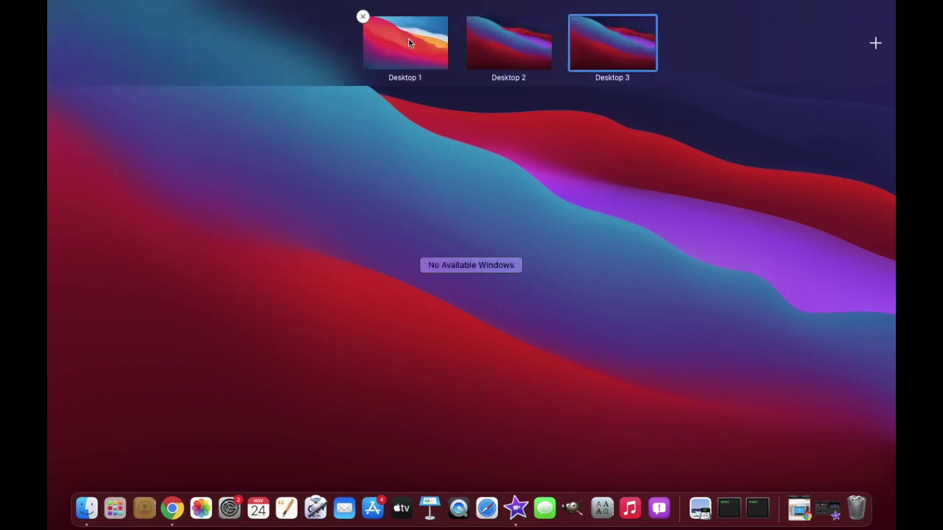
- View the Launchpad app grid on the dark-wallpaper desktop and again on the light-wallpaper desktop, closing it each time
{"action": "left_click", "coordinate": [114, 509]}
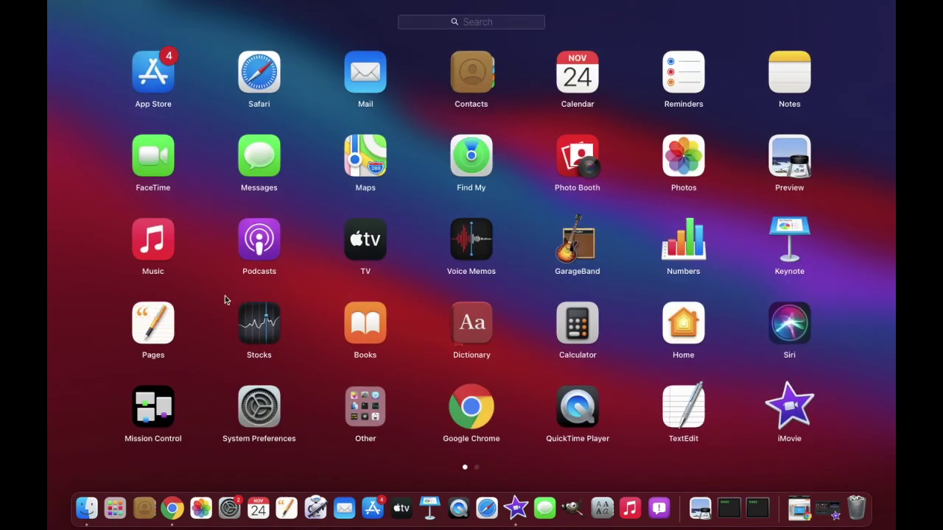
{"action": "left_click", "coordinate": [228, 182]}
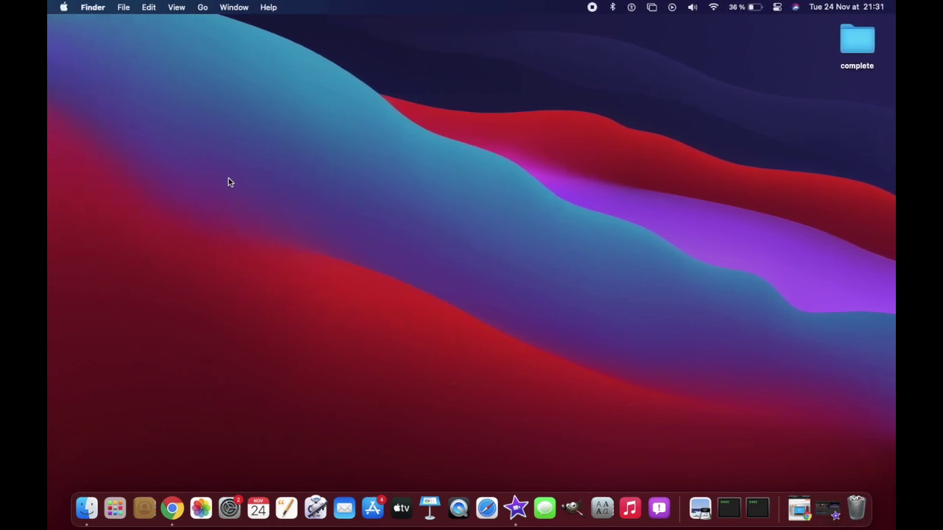
{"action": "scroll", "coordinate": [229, 182], "scroll_direction": "right", "scroll_amount": 5}
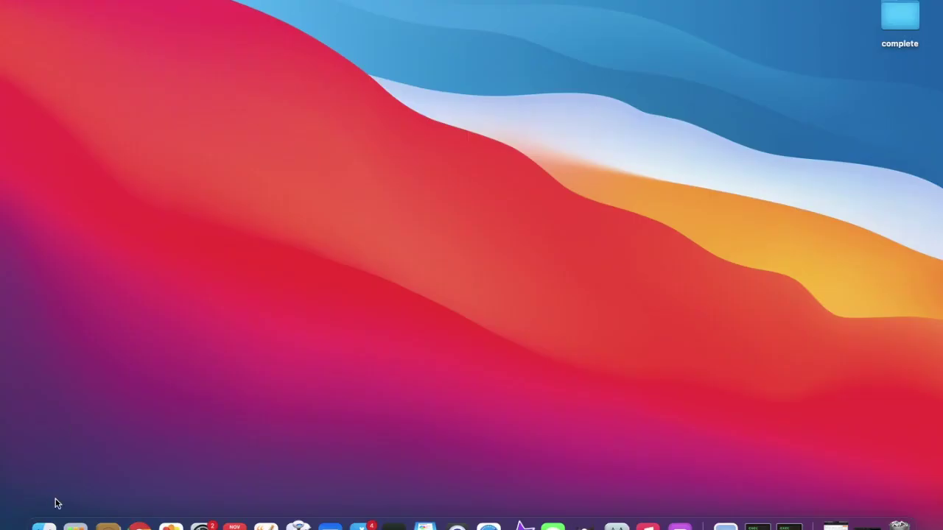
{"action": "left_click", "coordinate": [75, 526]}
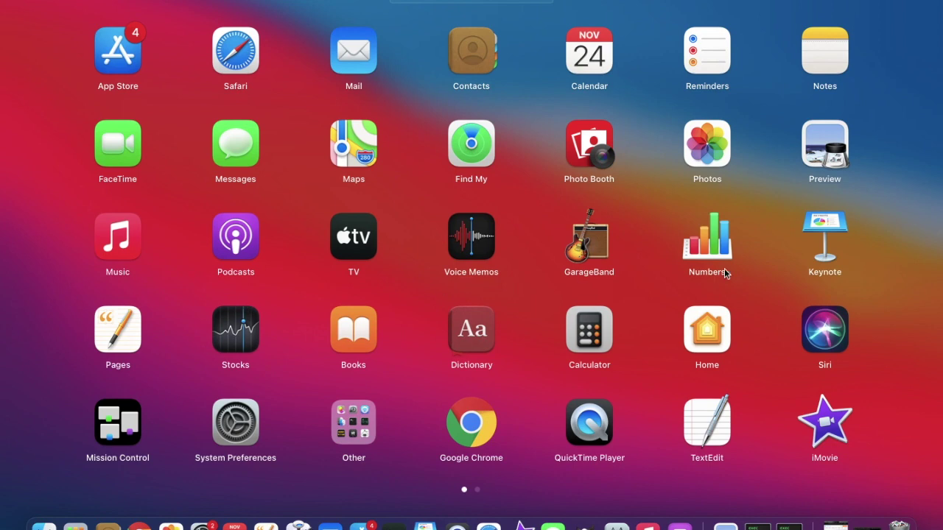
{"action": "left_click", "coordinate": [760, 310]}
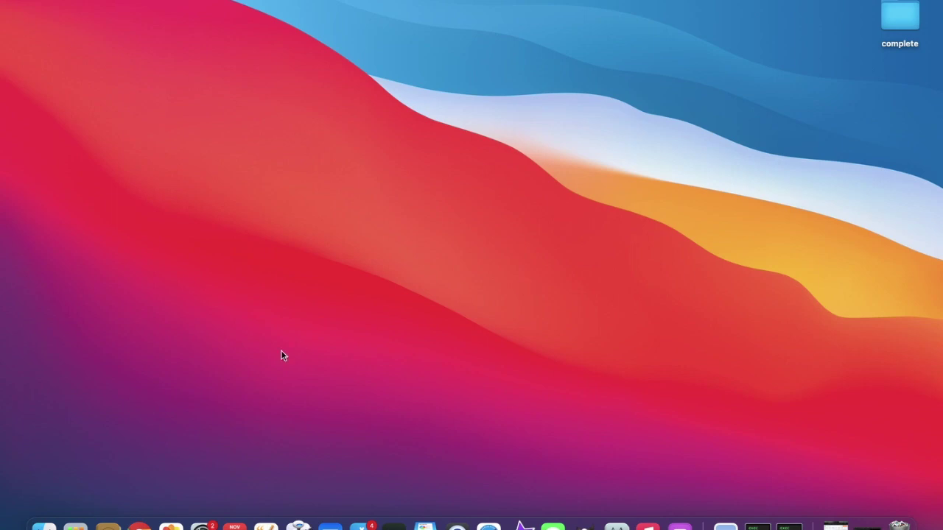
- Page forward through the Popular uploads row on the YouTube channel's home page
{"action": "key", "text": "ctrl+Down"}
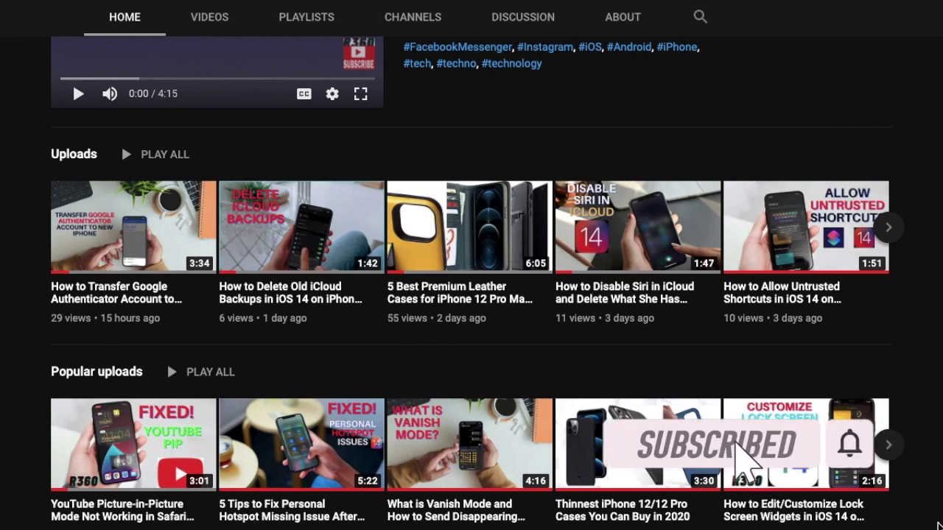
{"action": "left_click", "coordinate": [889, 445]}
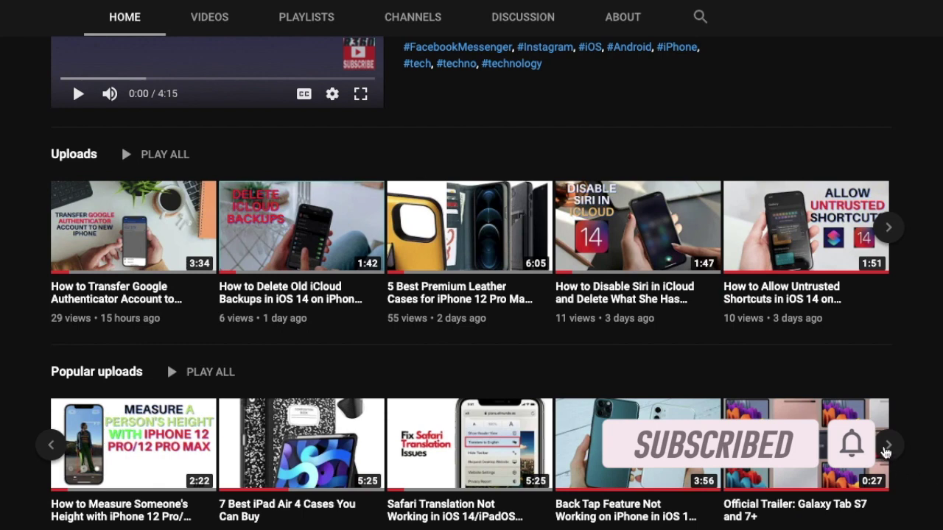
{"action": "left_click", "coordinate": [888, 445]}
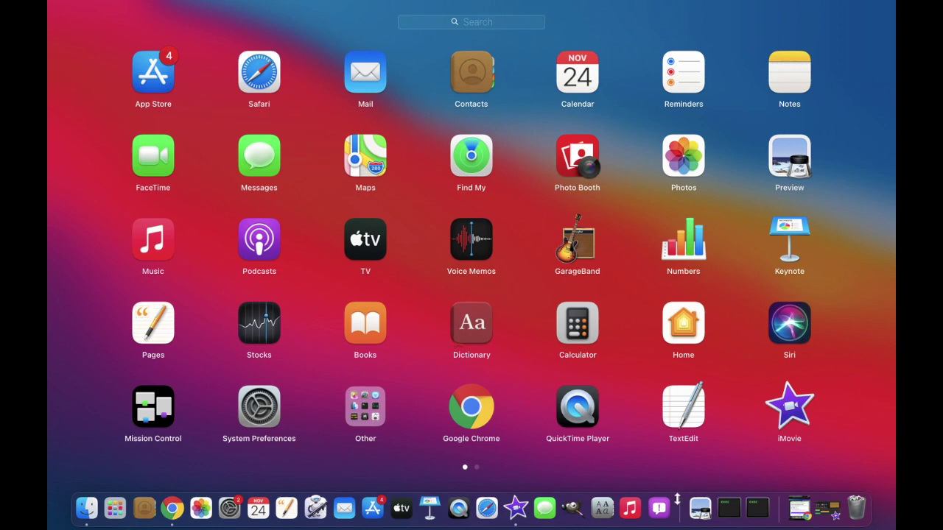
- Shrink the Dock to a very small size and enlarge it back to full width, twice in a row
{"action": "left_click_drag", "start_coordinate": [677, 502], "coordinate": [671, 526]}
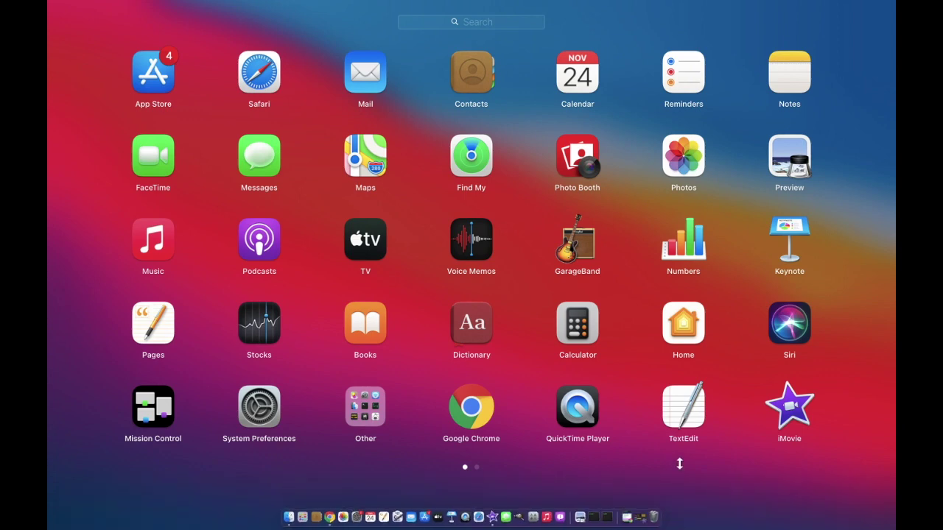
{"action": "left_click_drag", "start_coordinate": [617, 520], "coordinate": [627, 469]}
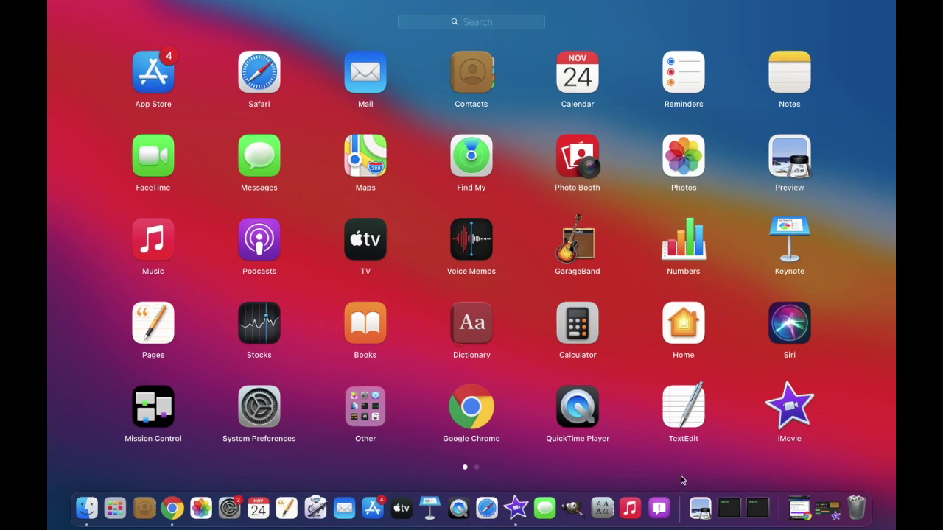
{"action": "left_click_drag", "start_coordinate": [677, 501], "coordinate": [671, 527]}
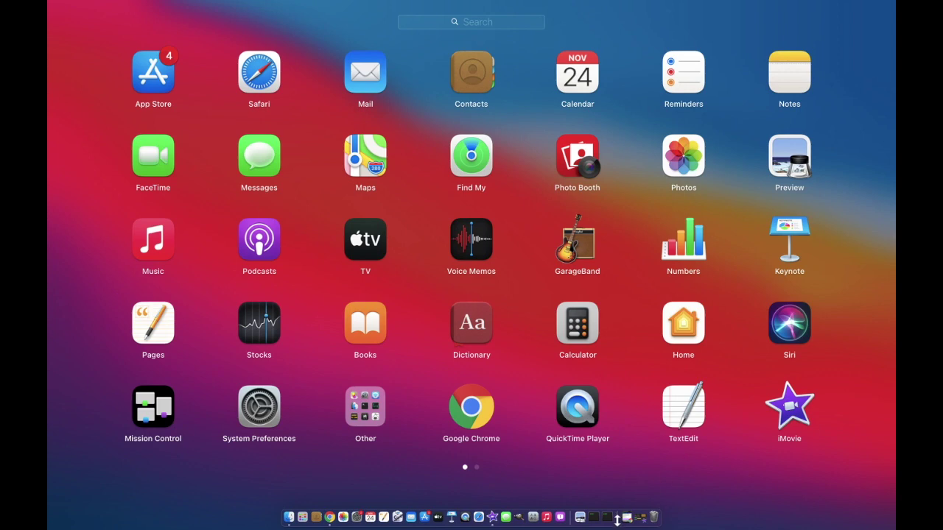
{"action": "left_click_drag", "start_coordinate": [618, 519], "coordinate": [627, 471]}
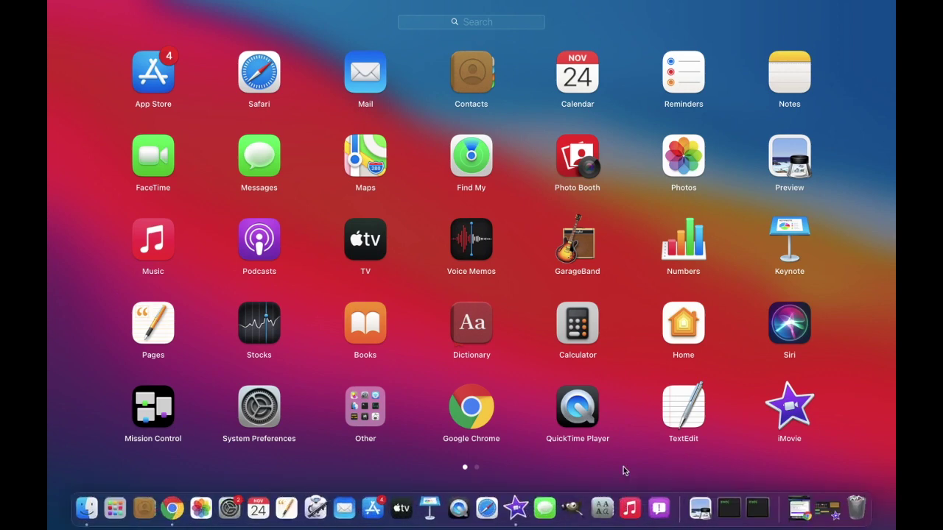
- Show the Dock's options down to Dock Preferences and dismiss them without choosing any
{"action": "right_click", "coordinate": [680, 506]}
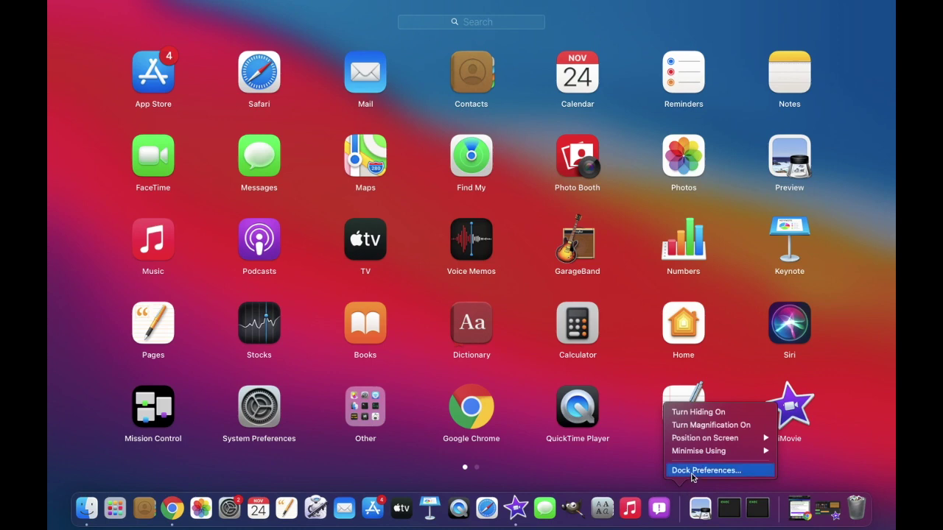
{"action": "left_click", "coordinate": [646, 484]}
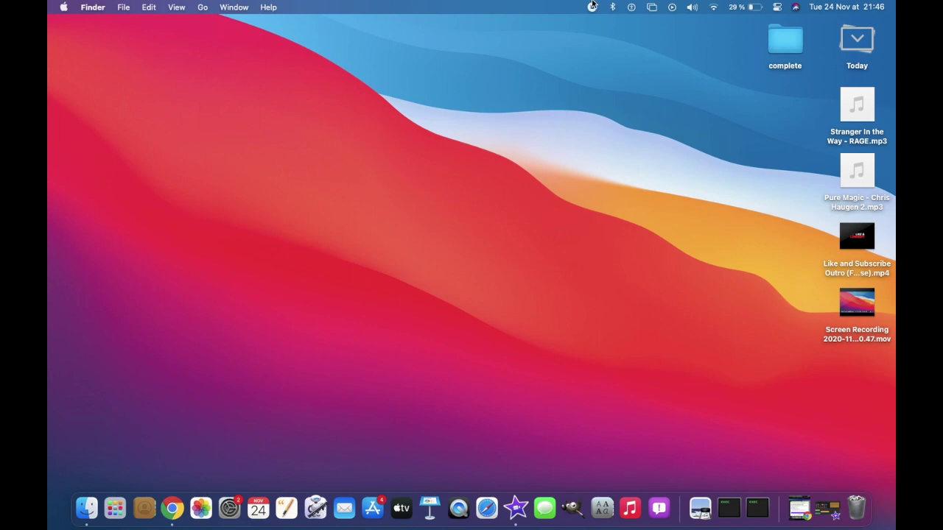
- Look through the Calendar, Clock and Notes widgets in the widget gallery, previewing the Notes Folder widget in medium and large sizes
{"action": "key", "text": "F4"}
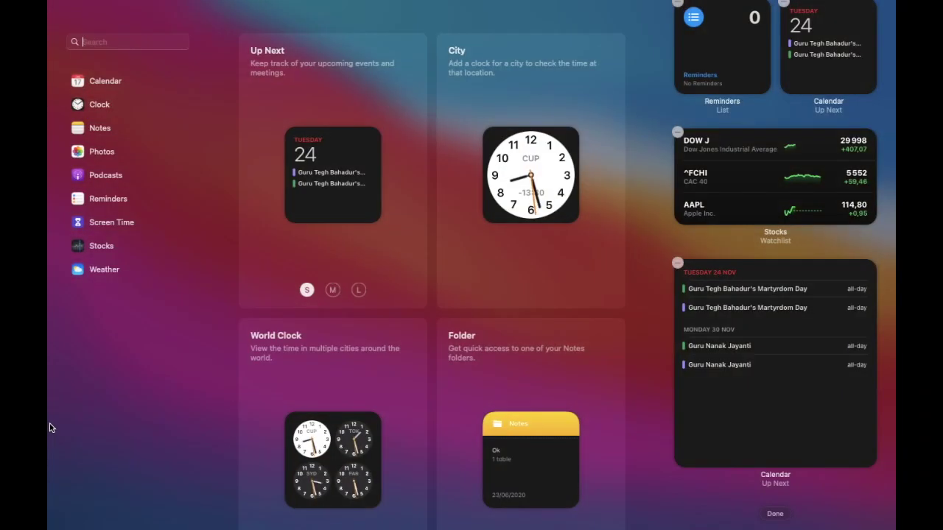
{"action": "left_click", "coordinate": [105, 83]}
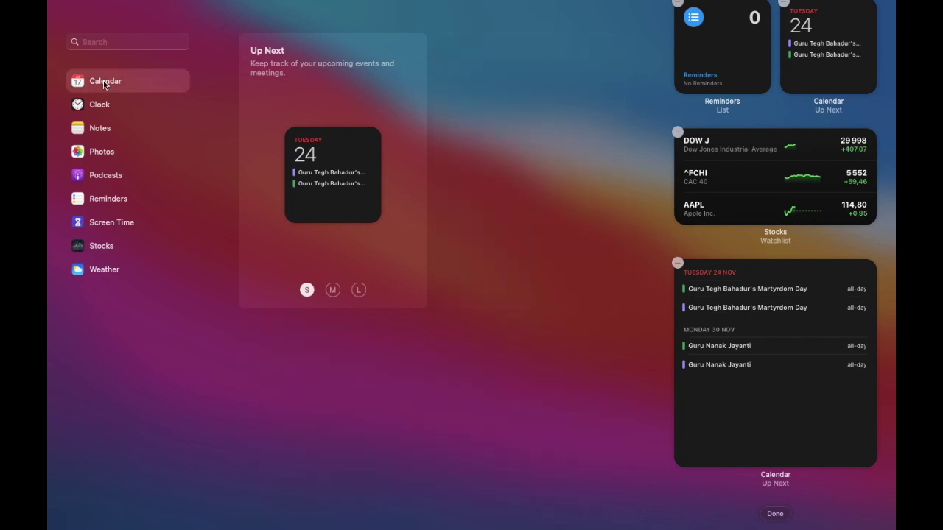
{"action": "left_click", "coordinate": [107, 109]}
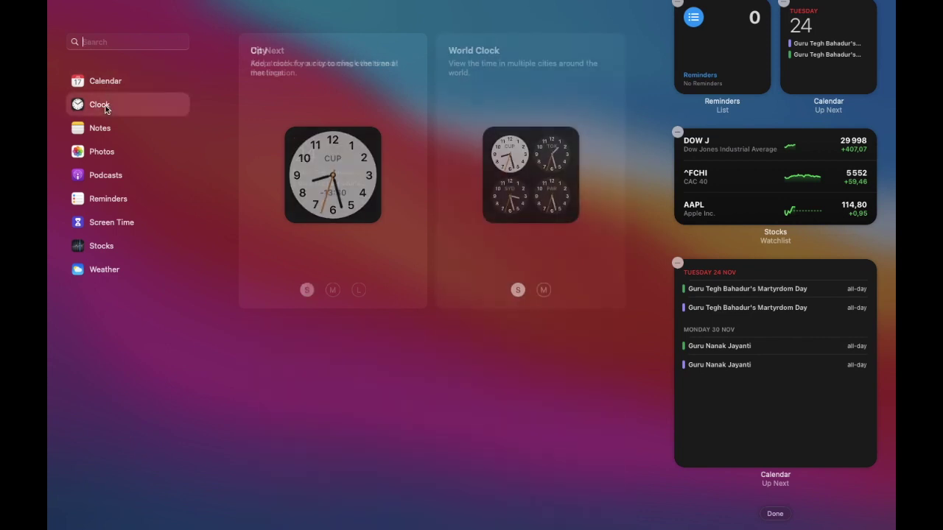
{"action": "left_click", "coordinate": [106, 132]}
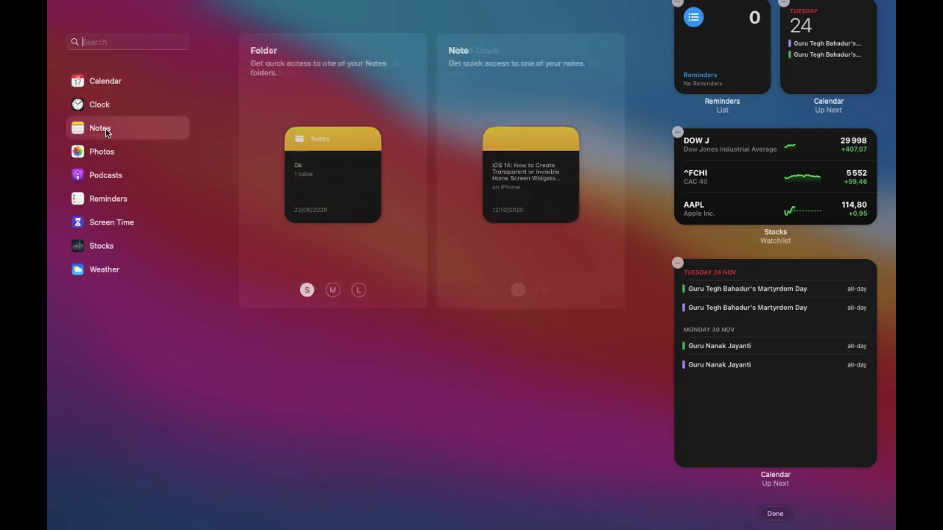
{"action": "left_click", "coordinate": [333, 290]}
{"action": "left_click", "coordinate": [360, 291]}
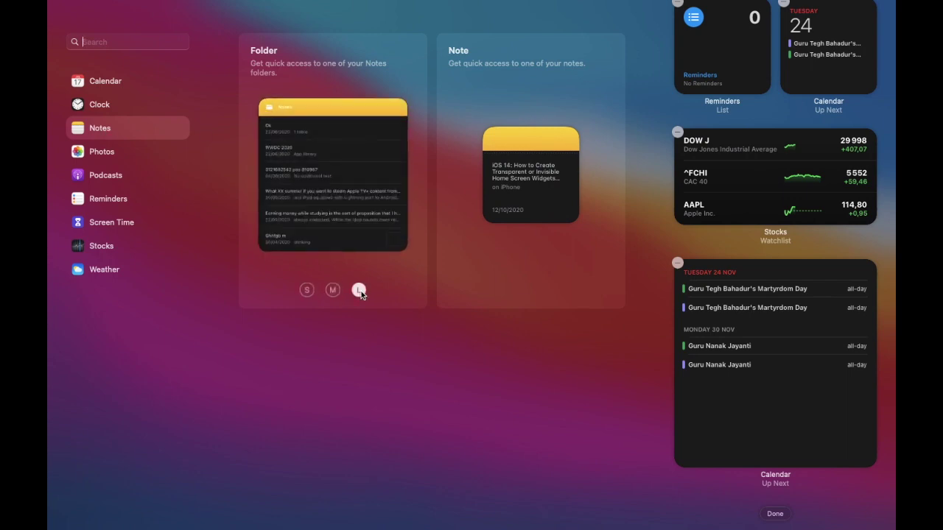
- Preview the Podcasts Up Next widget in medium and large sizes
{"action": "left_click", "coordinate": [108, 177]}
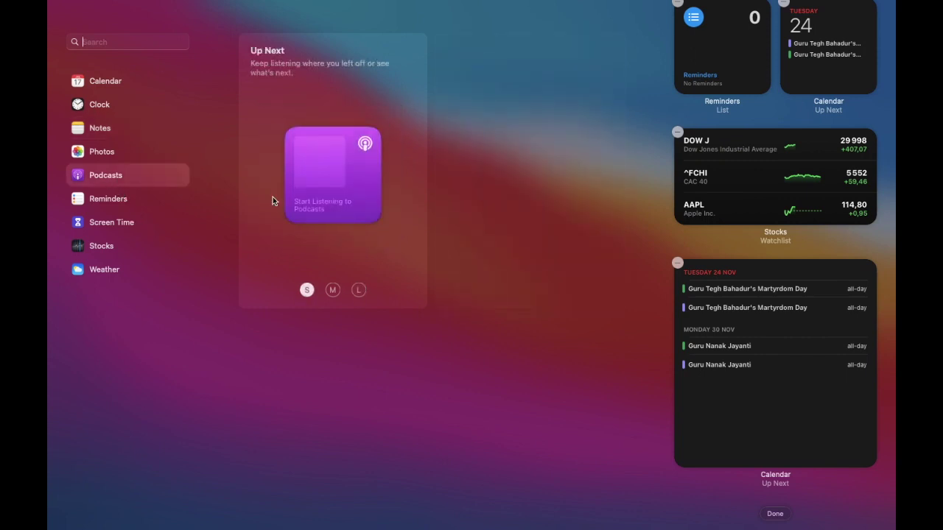
{"action": "left_click", "coordinate": [333, 290]}
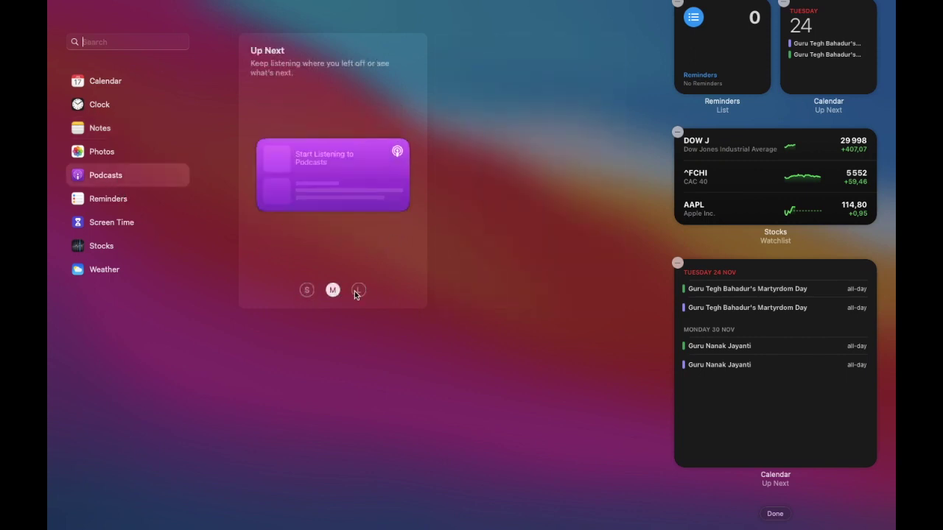
{"action": "left_click", "coordinate": [358, 291]}
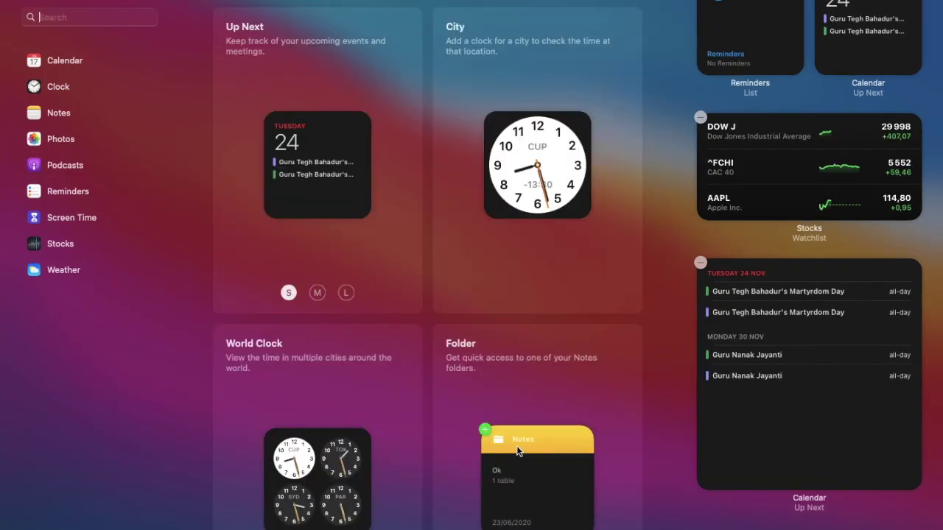
- Go through the Calendar and Clock widgets once more and preview the Notes Folder widget in medium and large sizes
{"action": "left_click", "coordinate": [64, 64]}
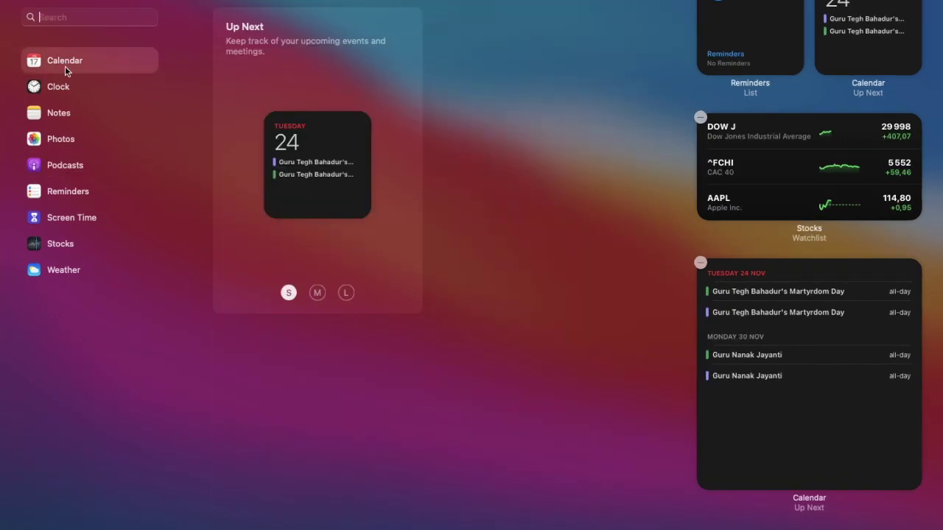
{"action": "left_click", "coordinate": [64, 89]}
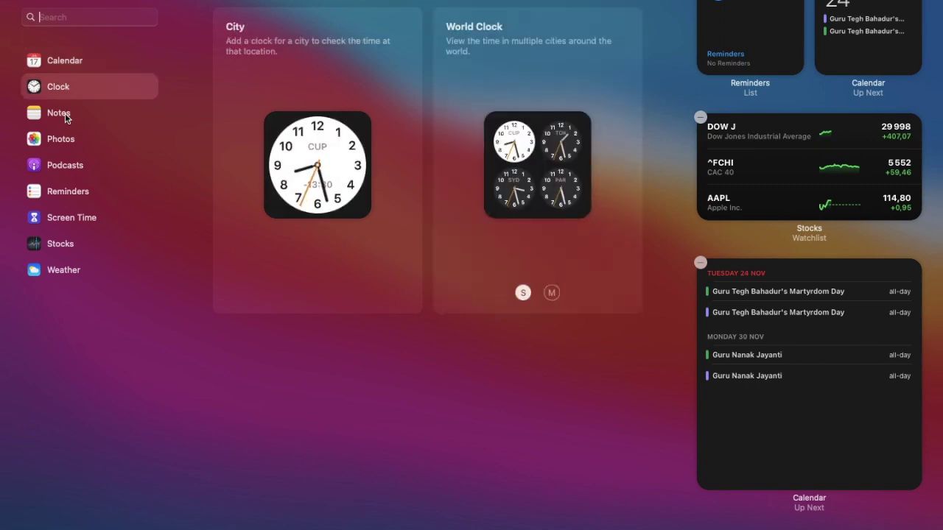
{"action": "left_click", "coordinate": [65, 116]}
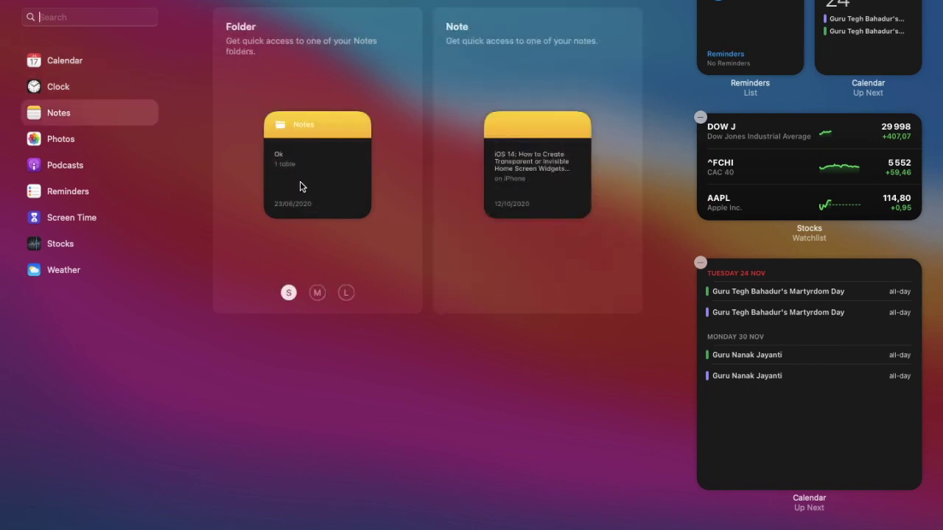
{"action": "left_click", "coordinate": [317, 293]}
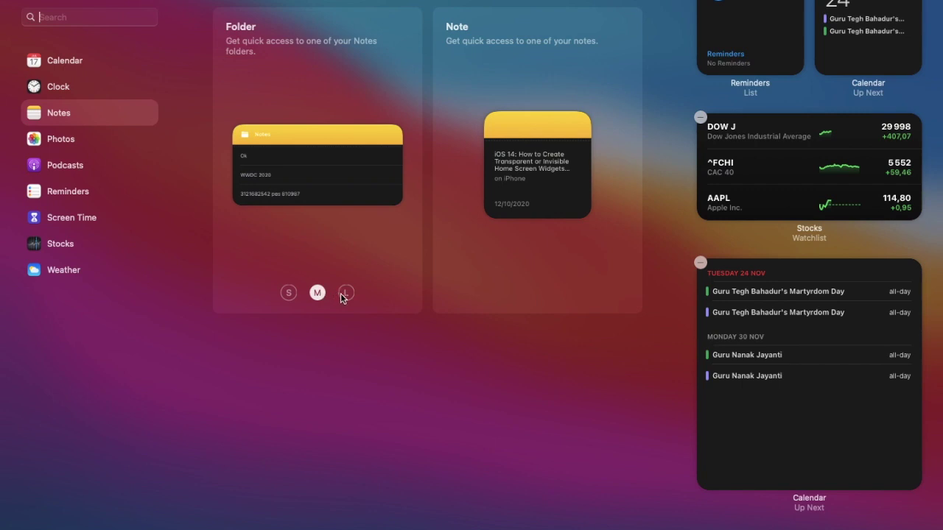
{"action": "left_click", "coordinate": [348, 294]}
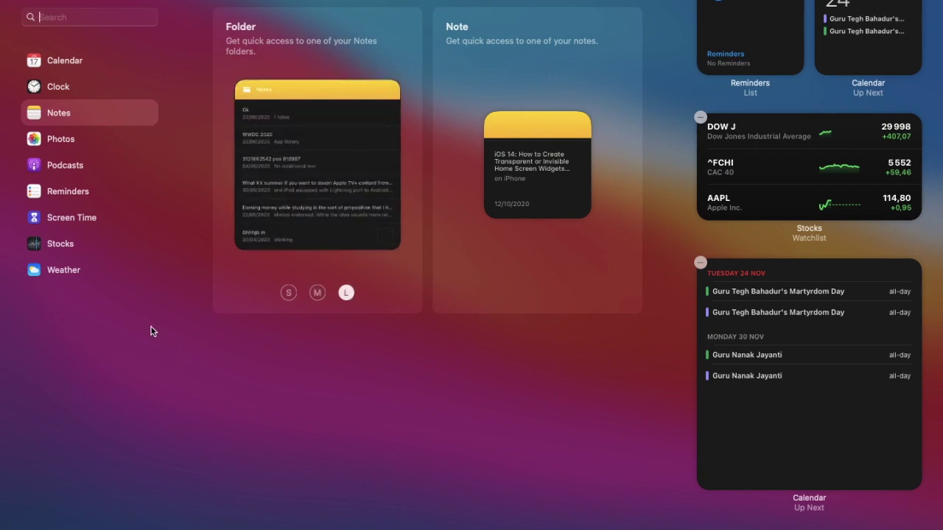
- Preview the Podcasts Up Next widget in medium and large sizes
{"action": "left_click", "coordinate": [67, 169]}
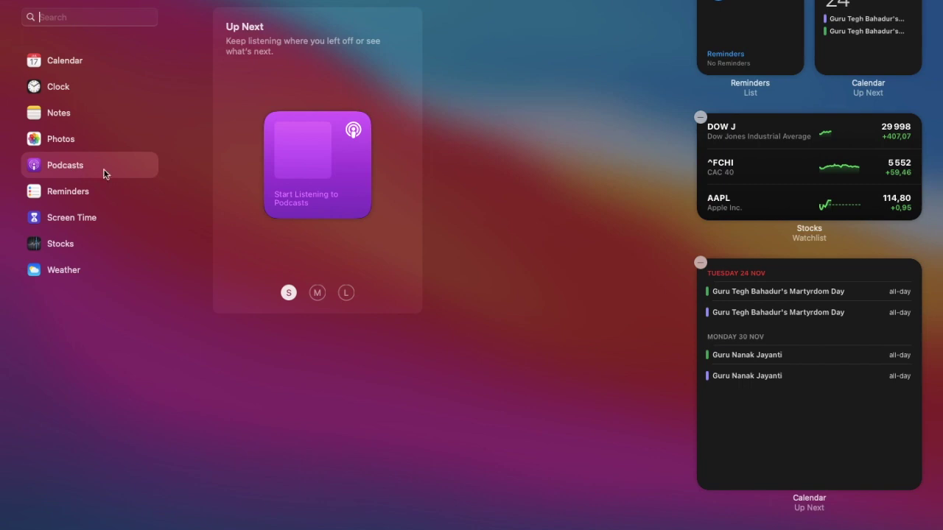
{"action": "left_click", "coordinate": [318, 294]}
{"action": "left_click", "coordinate": [346, 293]}
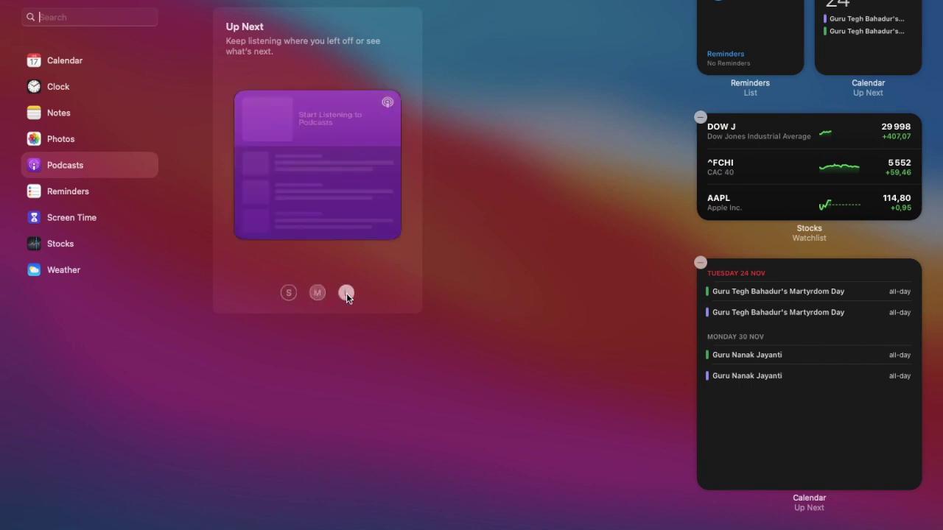
- Move the Stocks Watchlist widget below the large Calendar widget and place the Reminders widget between them
{"action": "left_click_drag", "start_coordinate": [768, 180], "coordinate": [768, 414]}
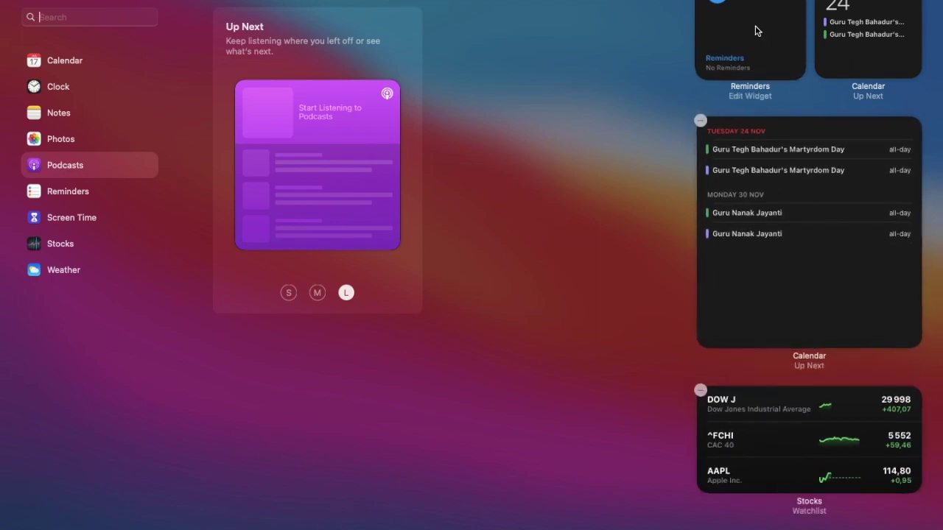
{"action": "left_click_drag", "start_coordinate": [756, 30], "coordinate": [749, 364]}
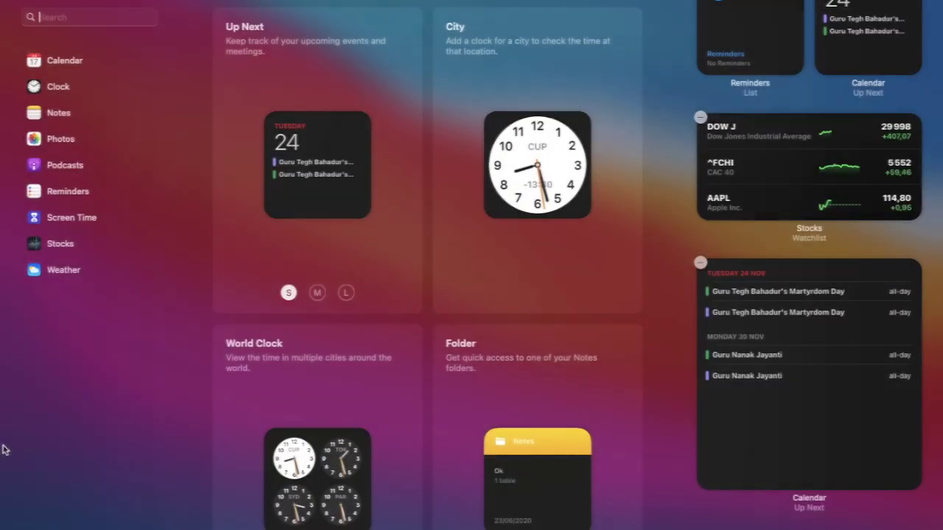
- Look through the Calendar, Clock and Notes widgets, previewing the Notes Folder widget in medium and large sizes
{"action": "left_click", "coordinate": [63, 62]}
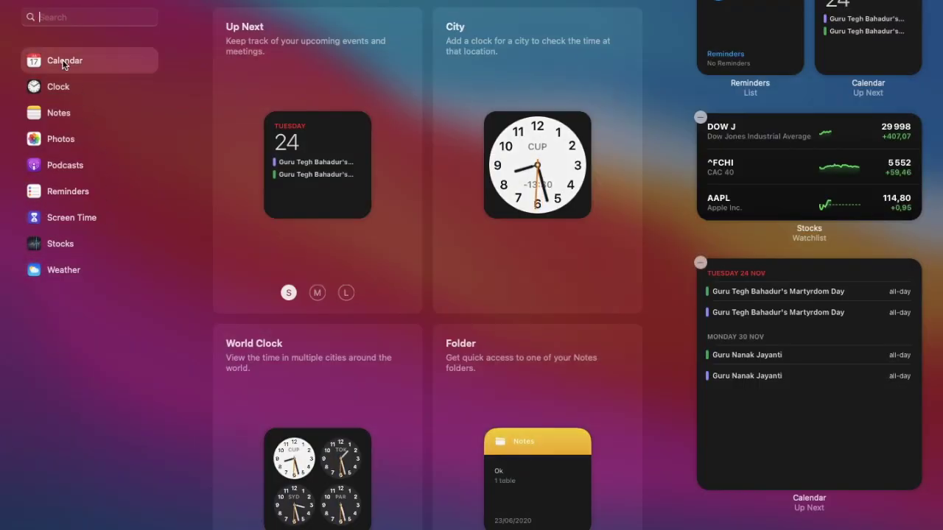
{"action": "left_click", "coordinate": [65, 90]}
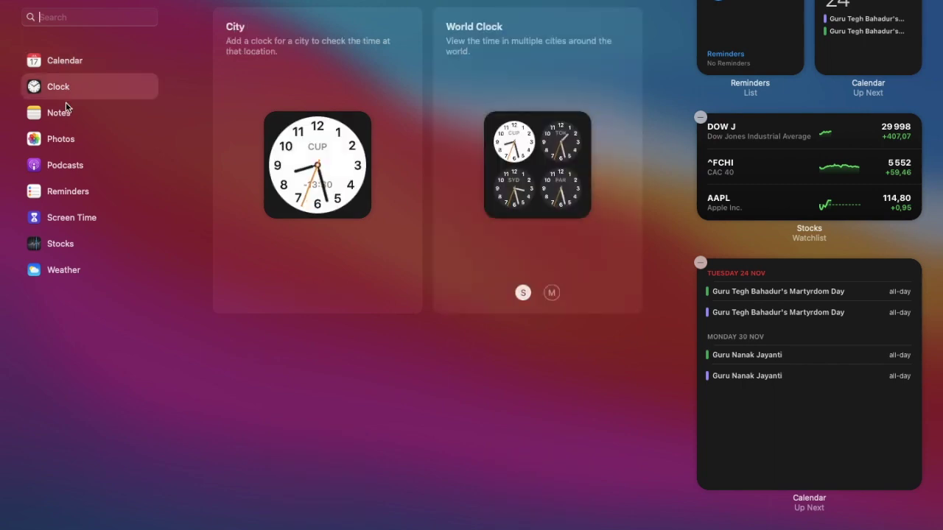
{"action": "left_click", "coordinate": [65, 114]}
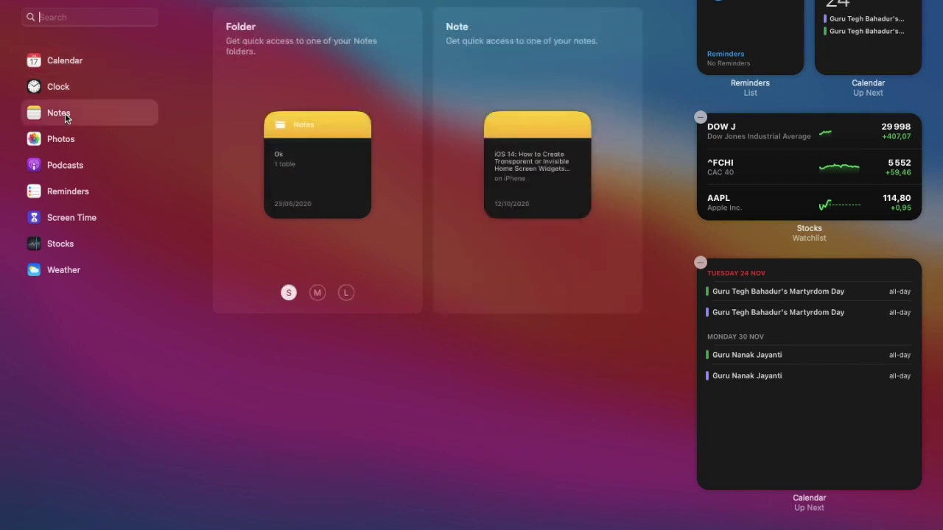
{"action": "left_click", "coordinate": [318, 293]}
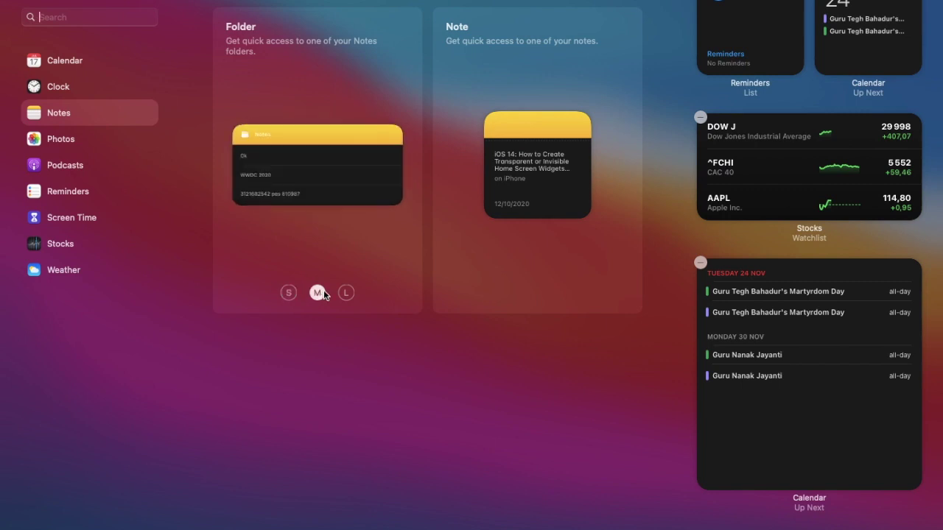
{"action": "left_click", "coordinate": [347, 293]}
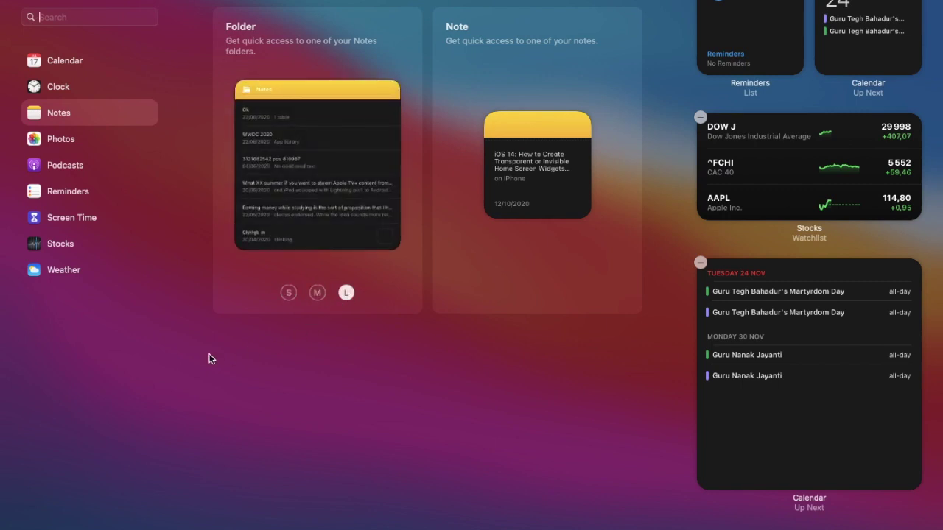
- Show the Podcasts Up Next widget and preview its medium and large sizes
{"action": "left_click", "coordinate": [67, 170]}
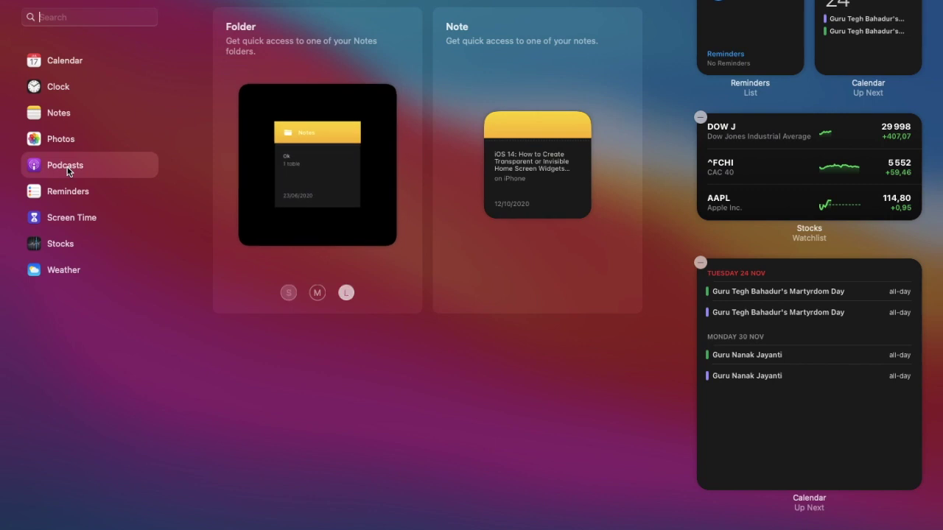
{"action": "left_click", "coordinate": [318, 293]}
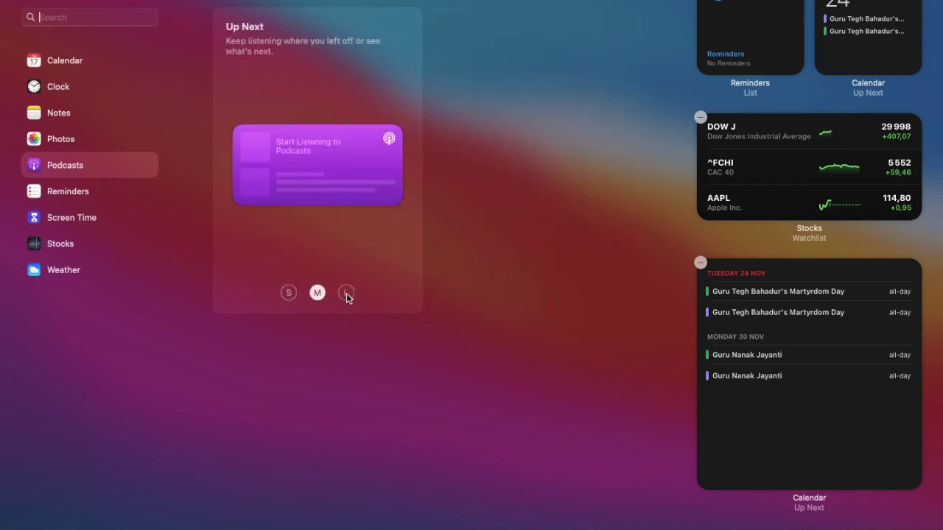
{"action": "left_click", "coordinate": [347, 294]}
- Rearrange the added widgets so Reminders and the small Calendar sit side by side between the large Calendar and the Stocks Watchlist
{"action": "left_click_drag", "start_coordinate": [770, 181], "coordinate": [771, 394]}
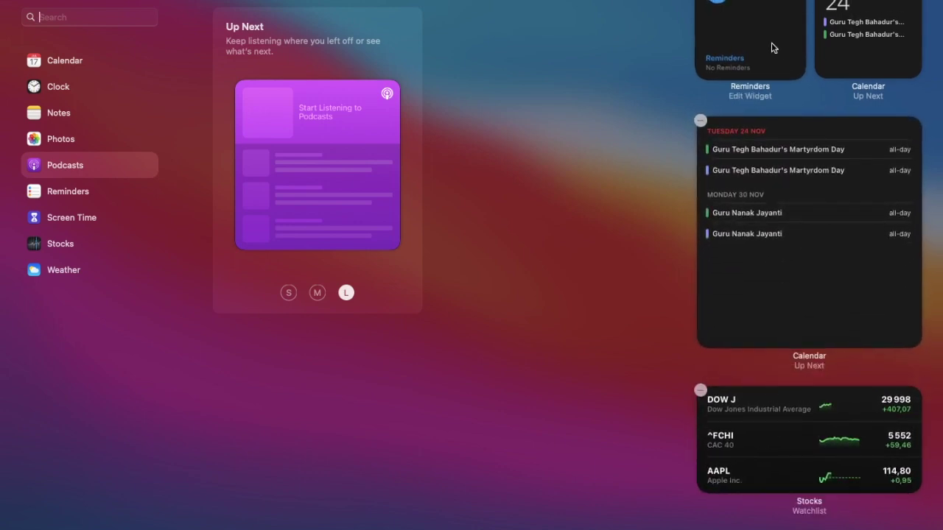
{"action": "left_click_drag", "start_coordinate": [755, 31], "coordinate": [748, 363]}
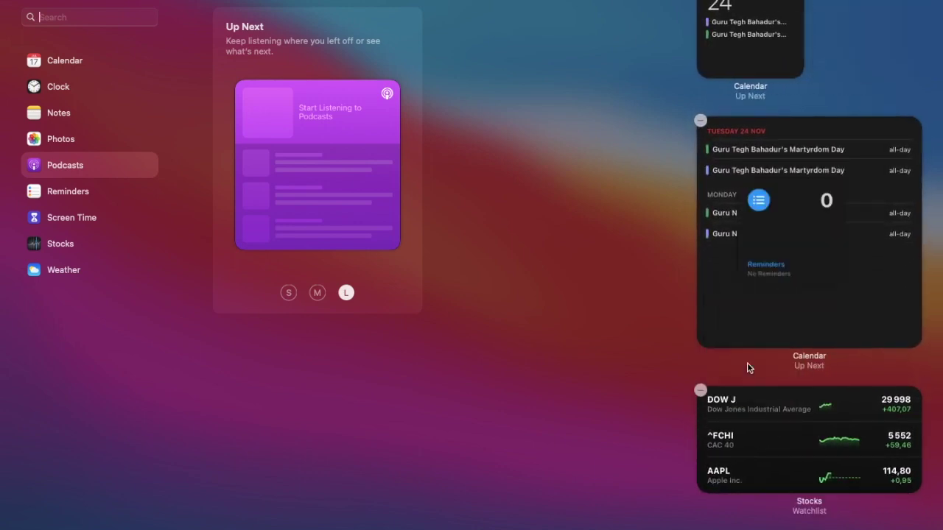
{"action": "left_click_drag", "start_coordinate": [836, 25], "coordinate": [859, 445]}
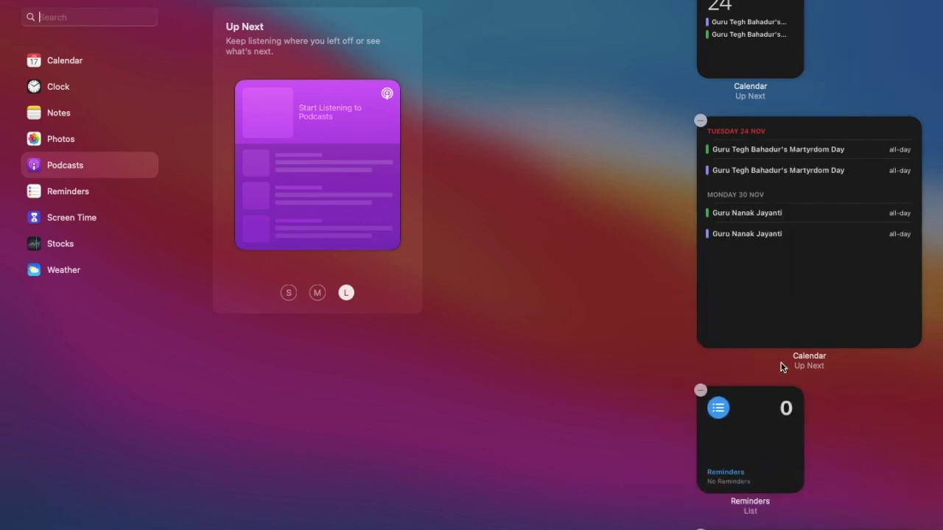
{"action": "left_click_drag", "start_coordinate": [770, 18], "coordinate": [886, 305]}
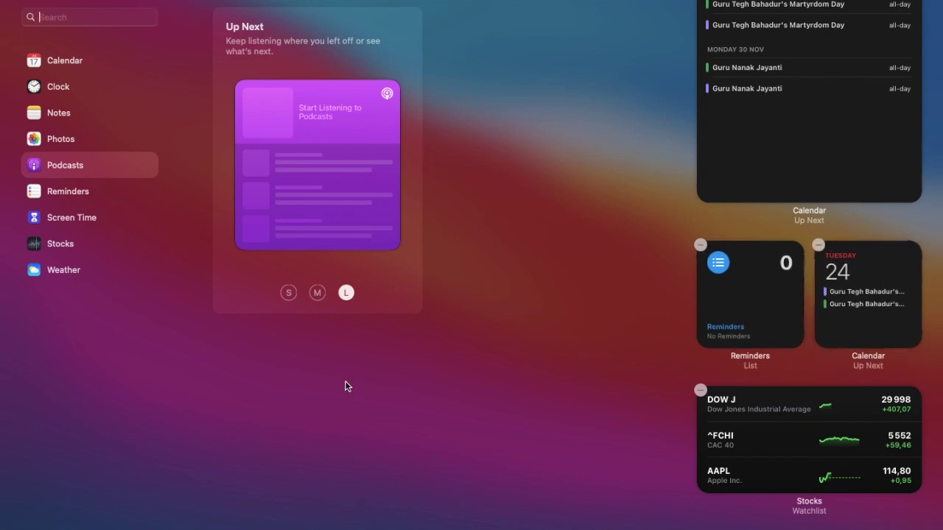